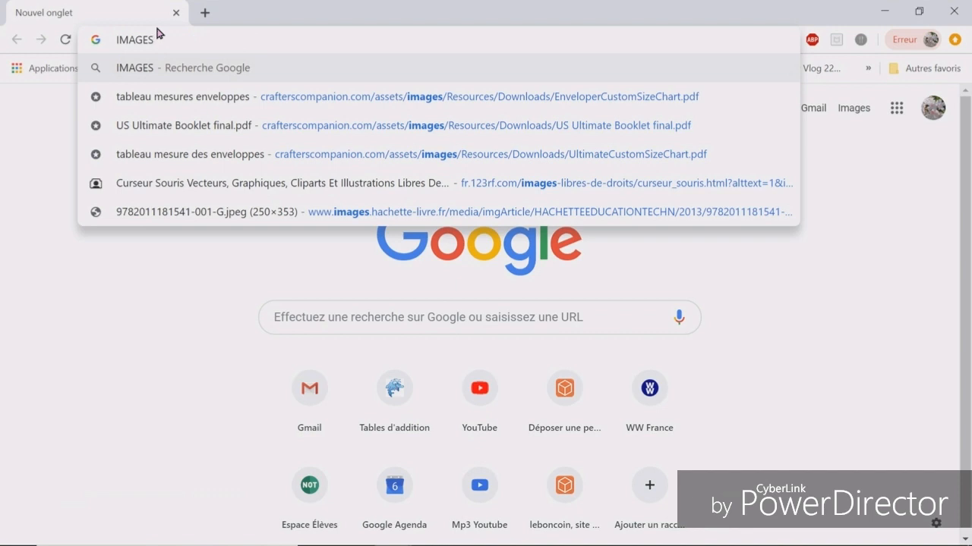
Search Google for "IMAGES SVG muguet" and show the matching image results.
text(SVG)
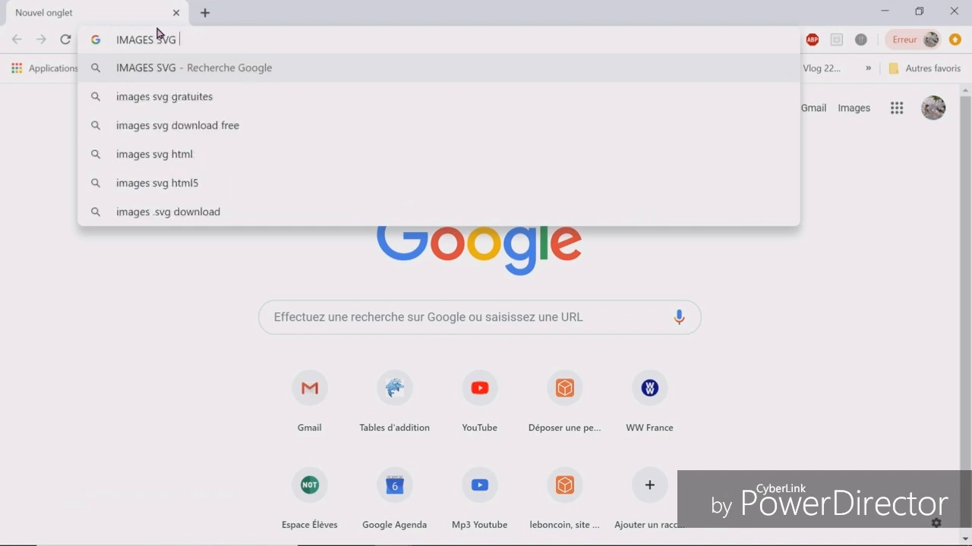
text( muguet)
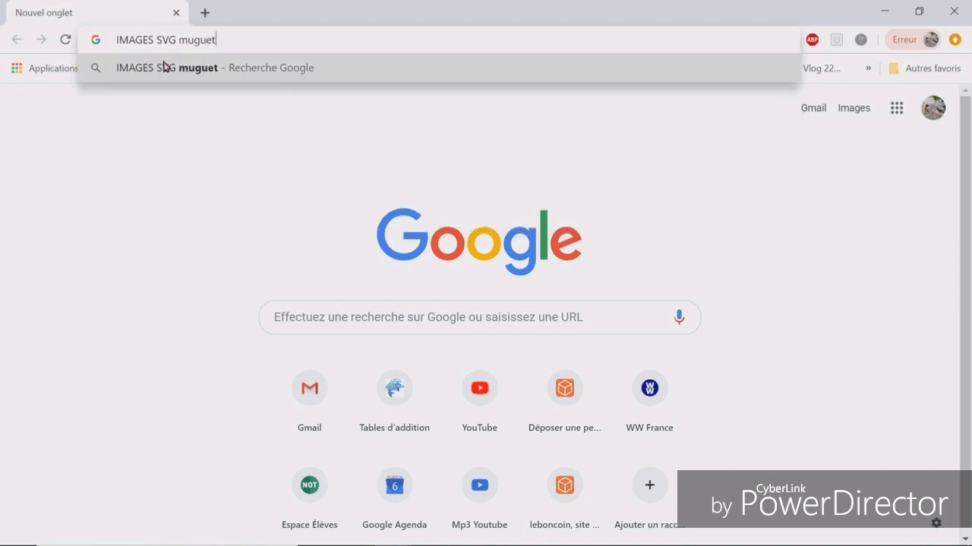
click(167, 68)
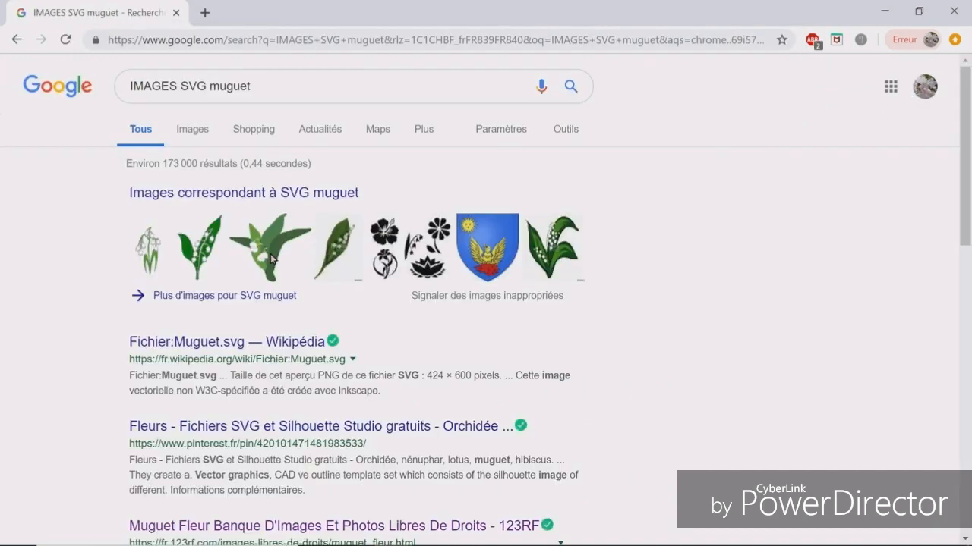
click(235, 192)
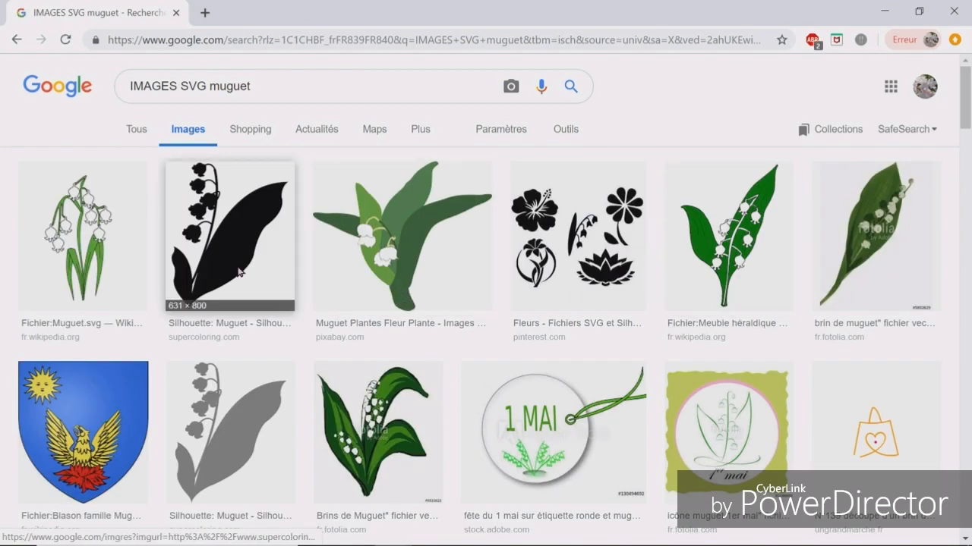
Open the supercoloring.com page of the black lily-of-the-valley silhouette from the image results.
click(238, 271)
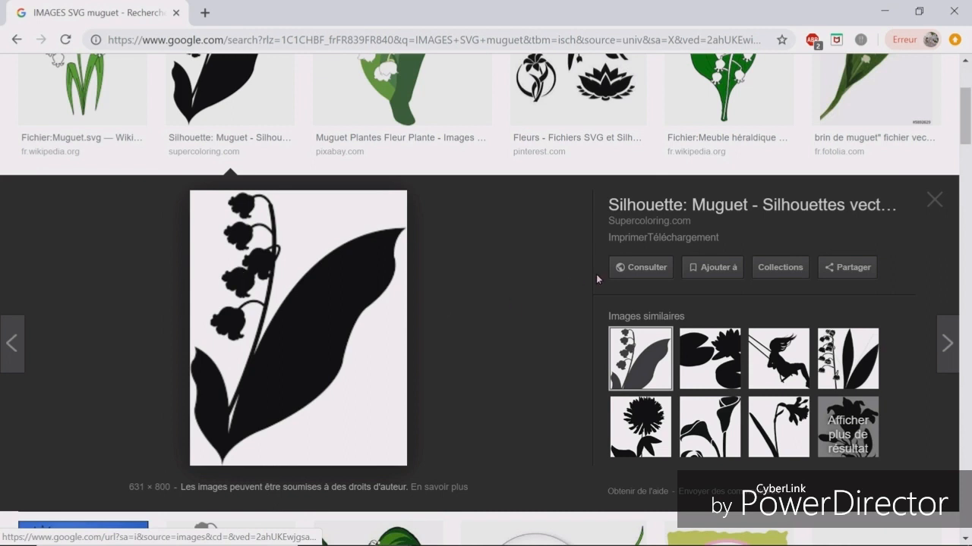
click(639, 270)
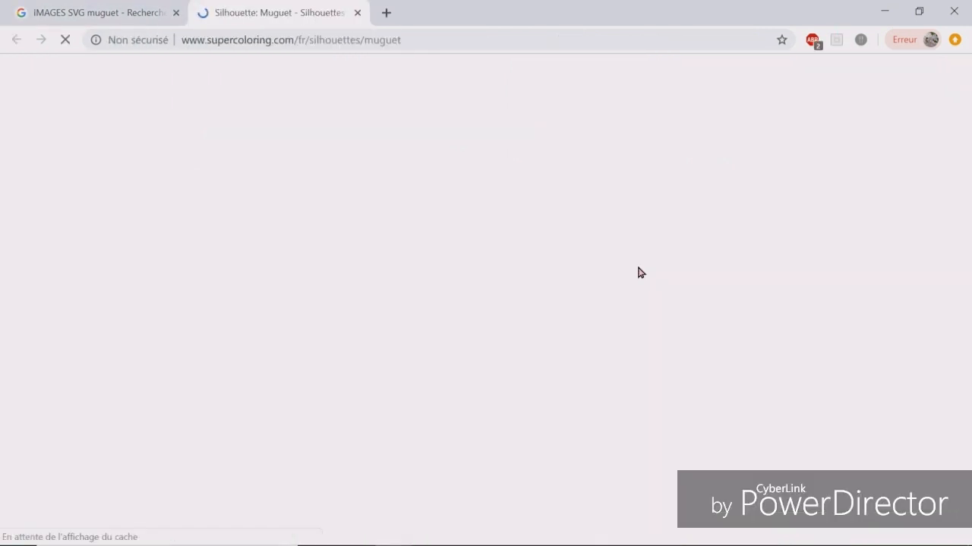
scroll(639, 271, down, 2)
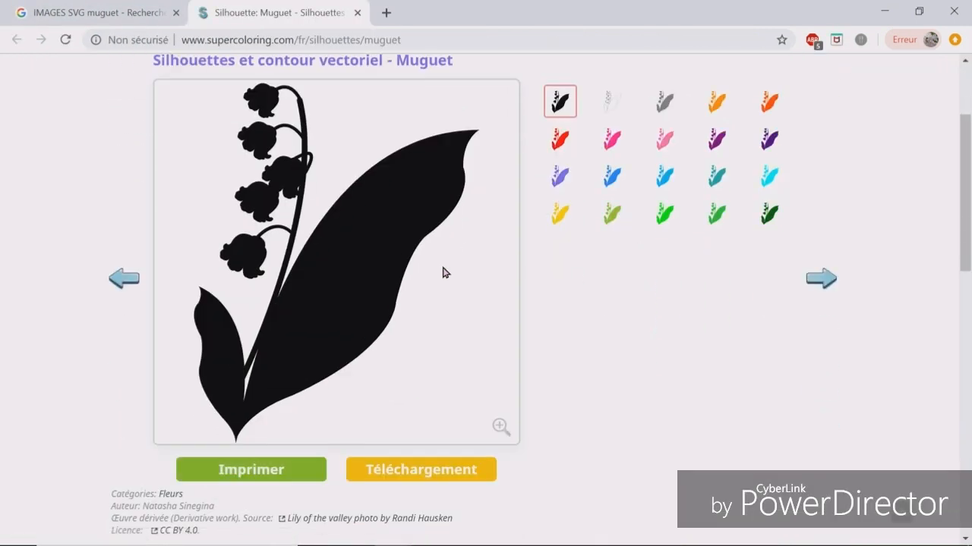
Download the unfilled outline version of the lily-of-the-valley silhouette and open the downloaded SVG file.
click(624, 109)
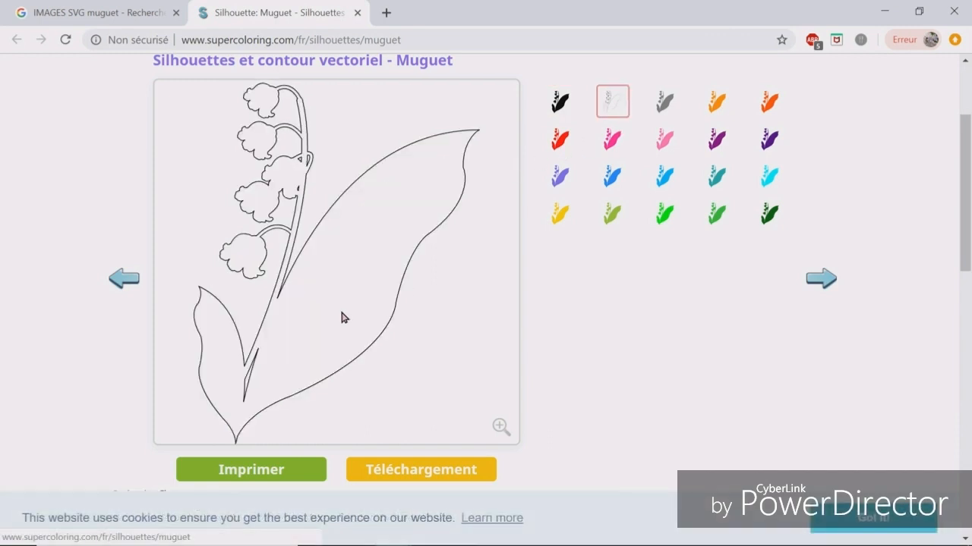
scroll(409, 440, down, 2)
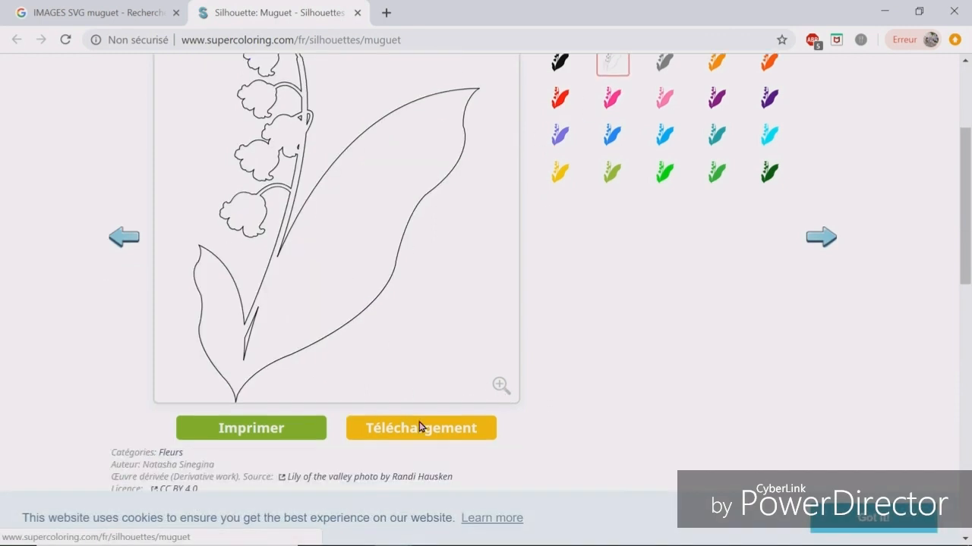
click(406, 319)
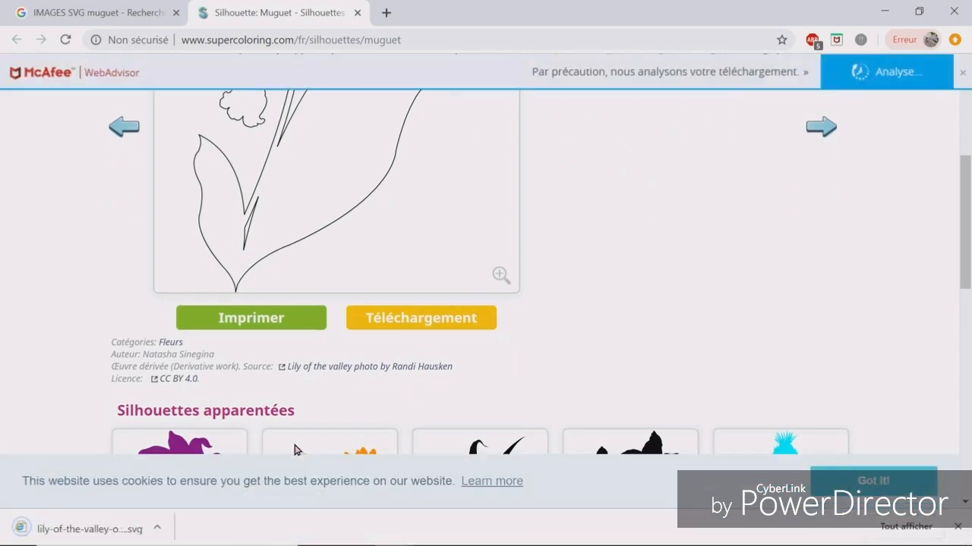
click(76, 534)
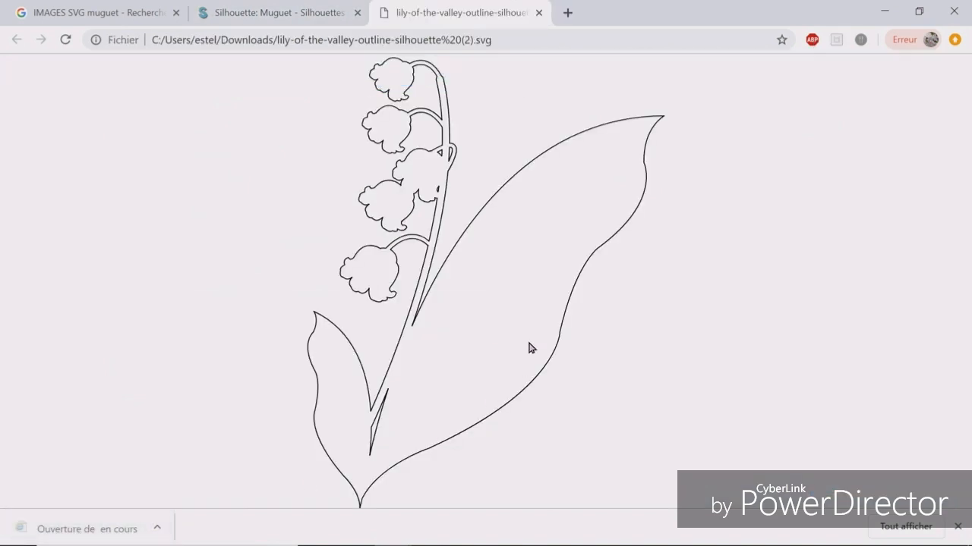
Save the outline in the scrap folder as lily-of-the-valley-outline-silhouette.svg, replacing the existing file.
right_click(523, 177)
click(573, 246)
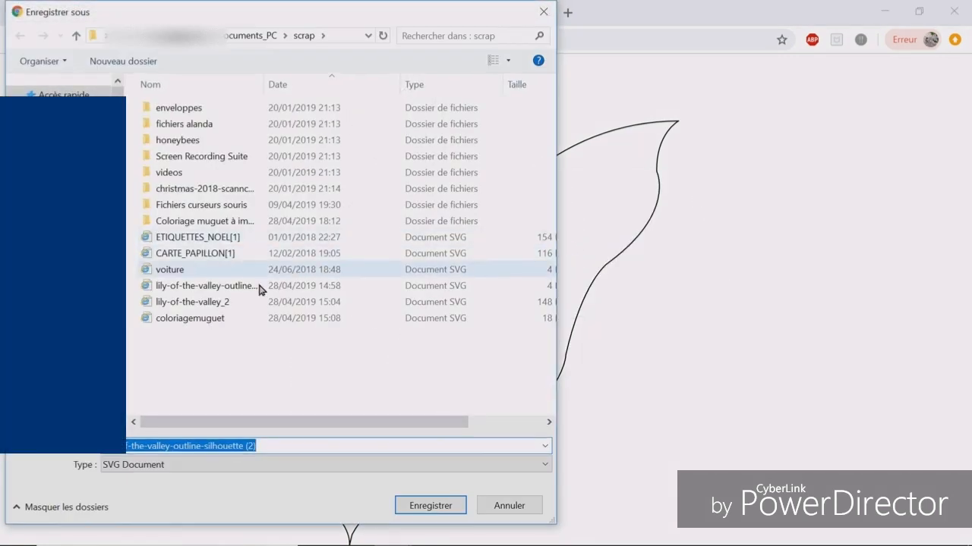
click(265, 448)
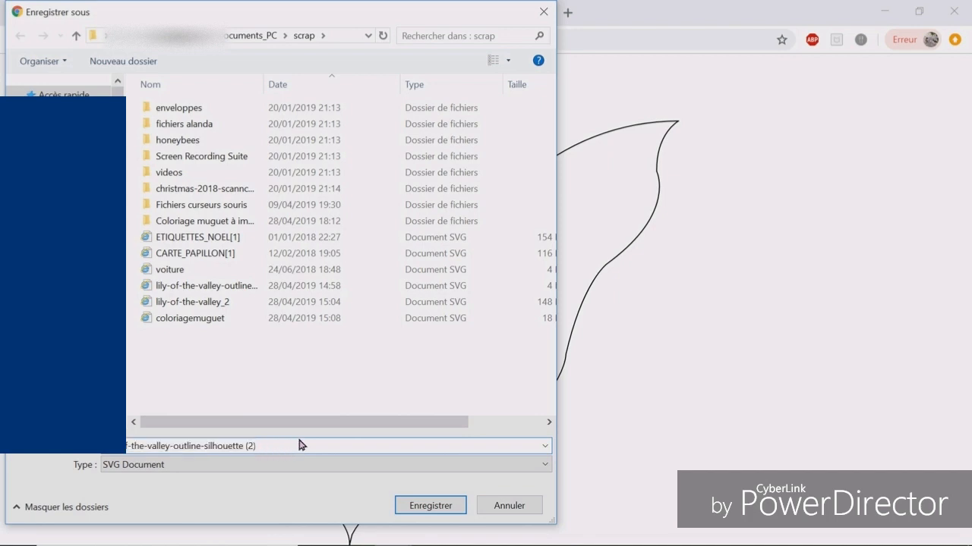
key(BackSpace)
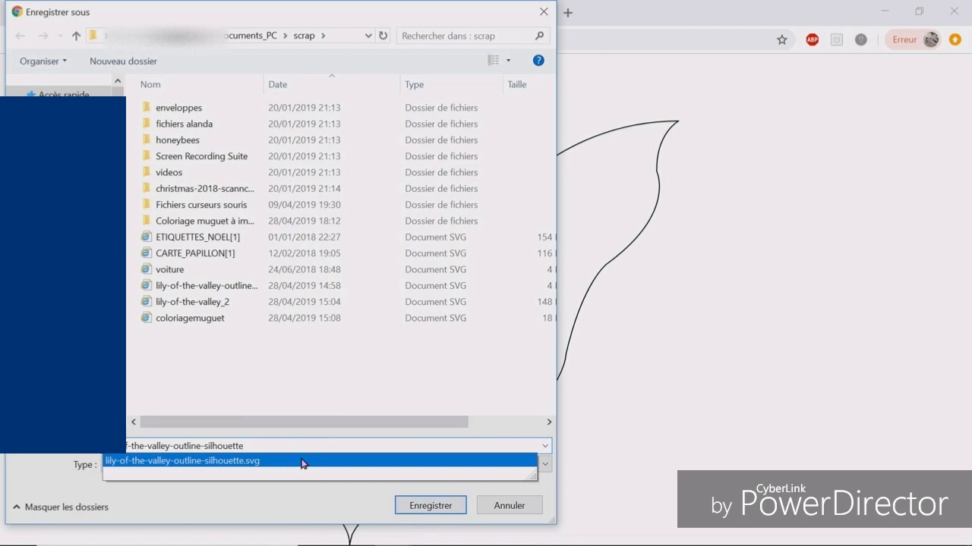
click(272, 463)
click(431, 510)
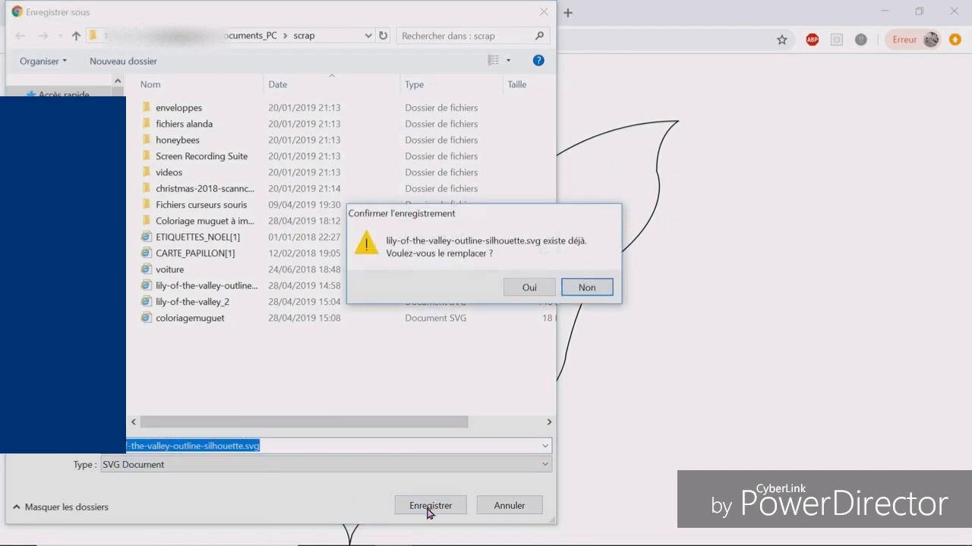
click(529, 287)
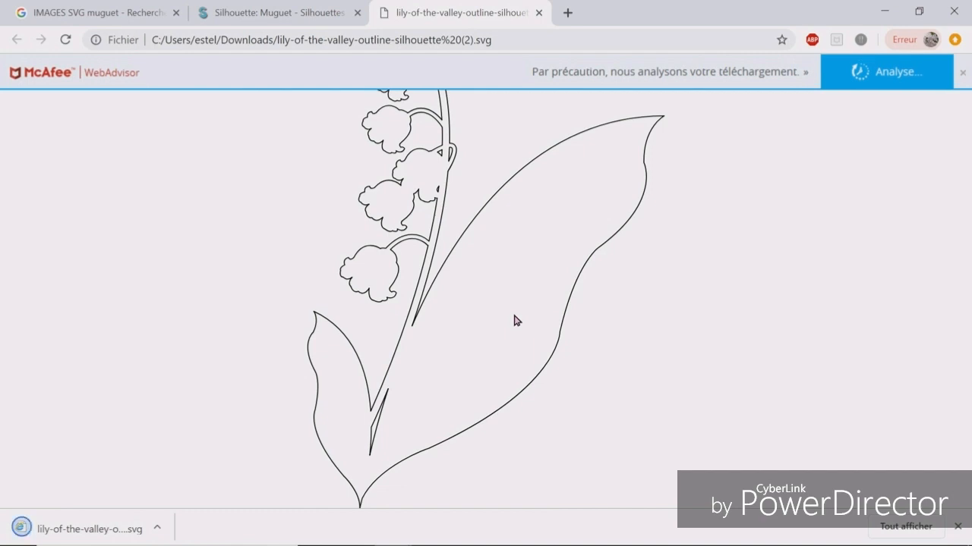
Switch to Brother CanvasWorkspace and dismiss its project and pattern collection window to reach the blank mat.
click(883, 12)
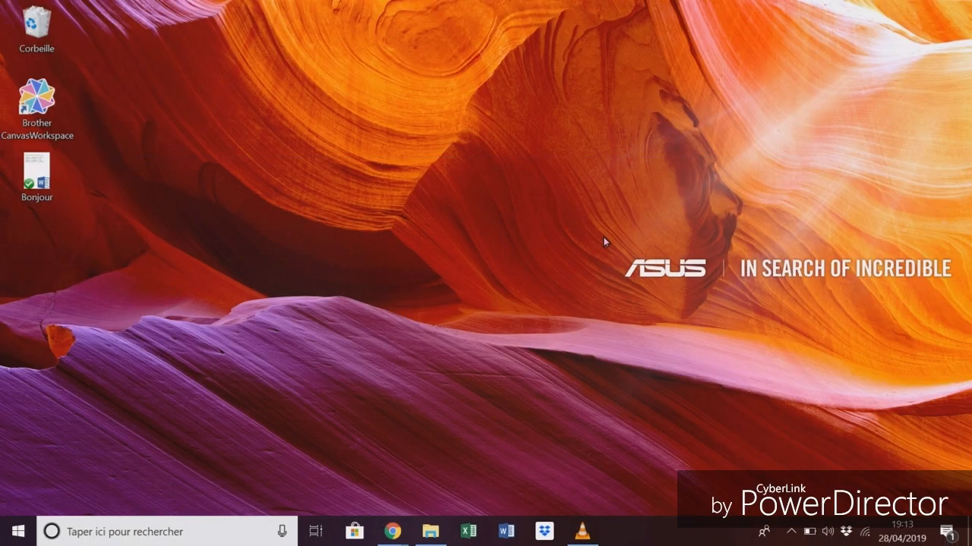
double_click(56, 96)
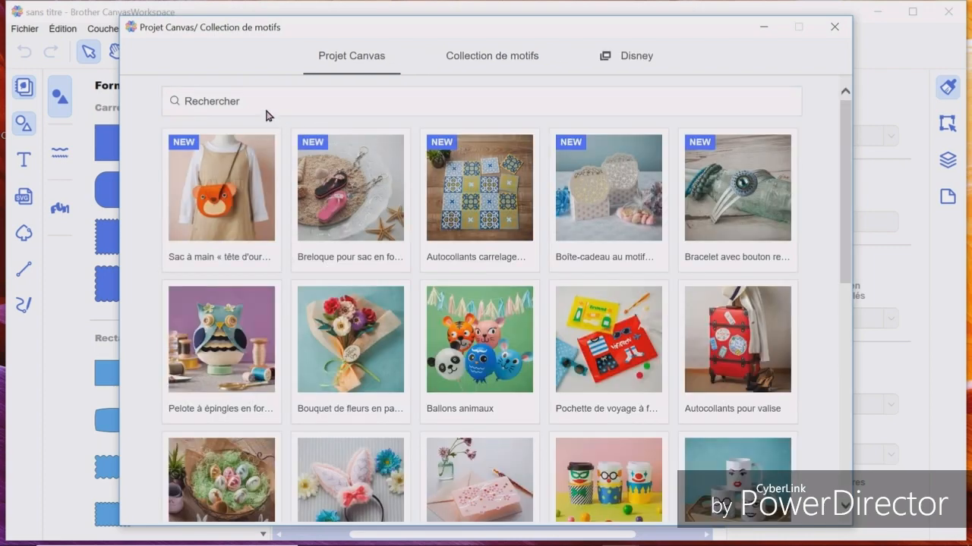
click(833, 28)
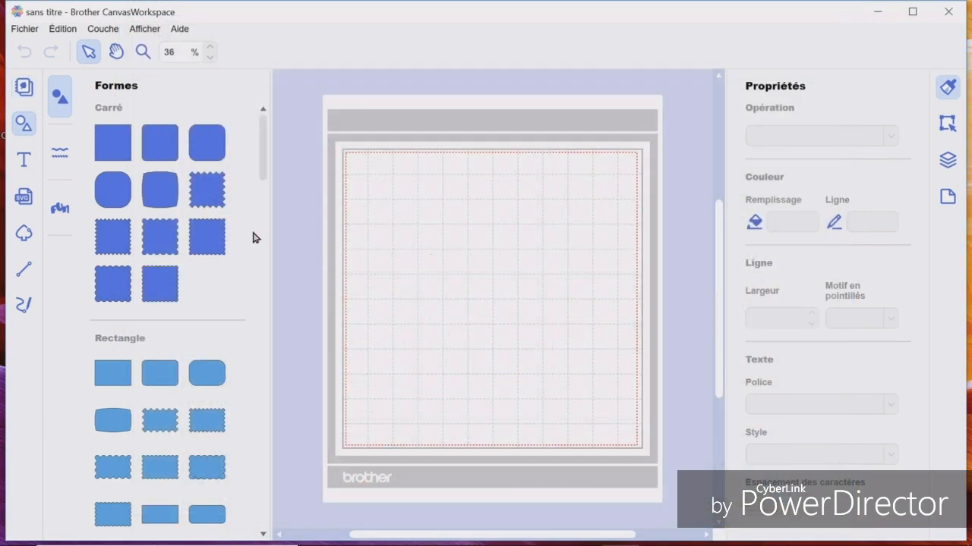
Import the most recent lily-of-the-valley outline SVG from the scrap folder onto the mat, accepting the automatic resizing.
click(32, 206)
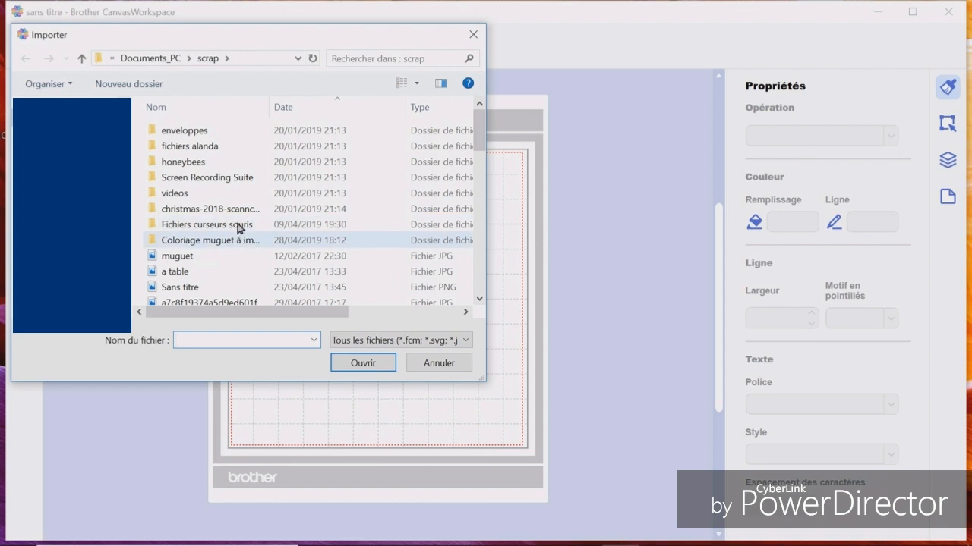
click(311, 112)
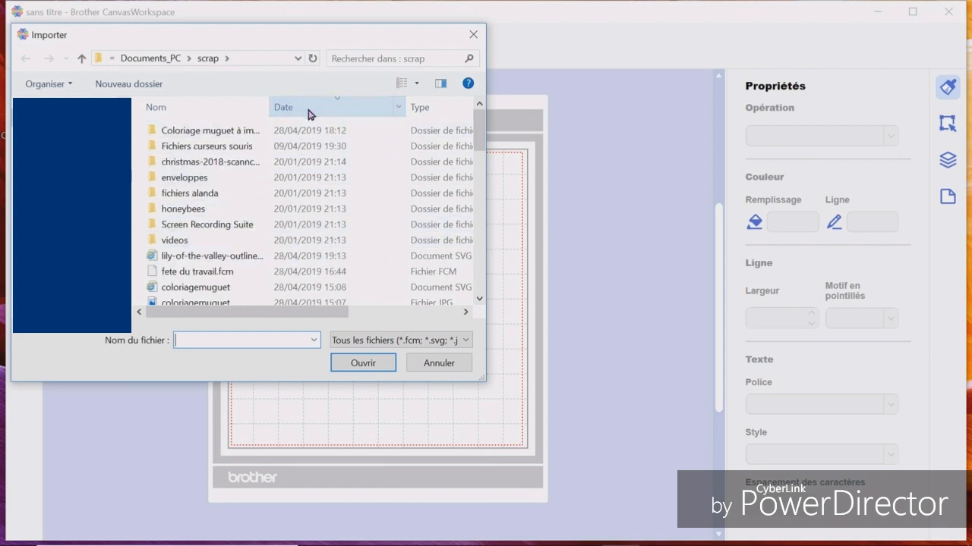
click(262, 259)
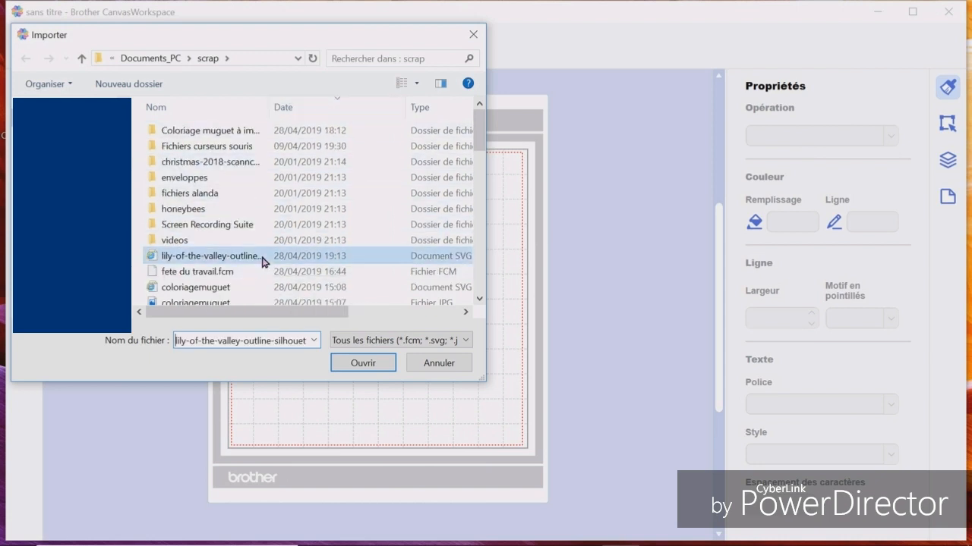
click(361, 364)
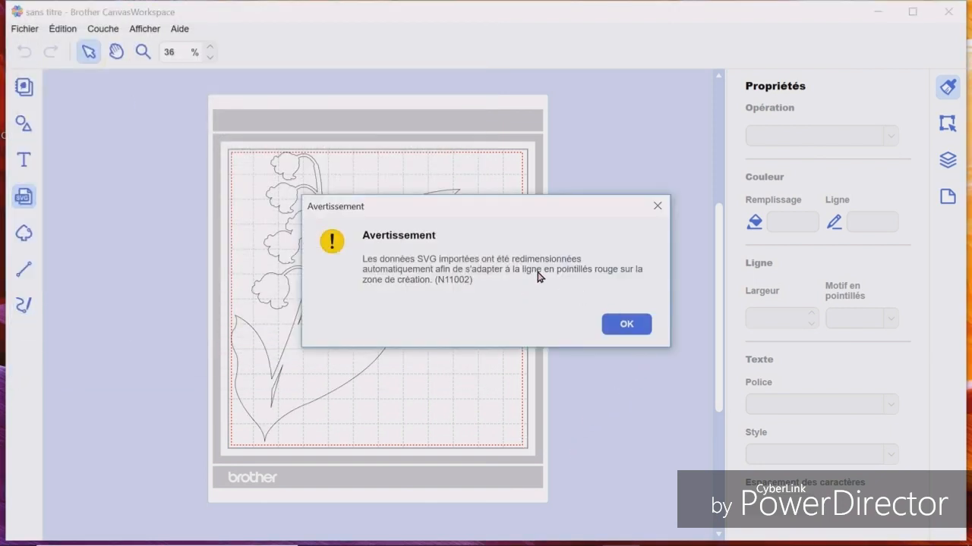
click(625, 323)
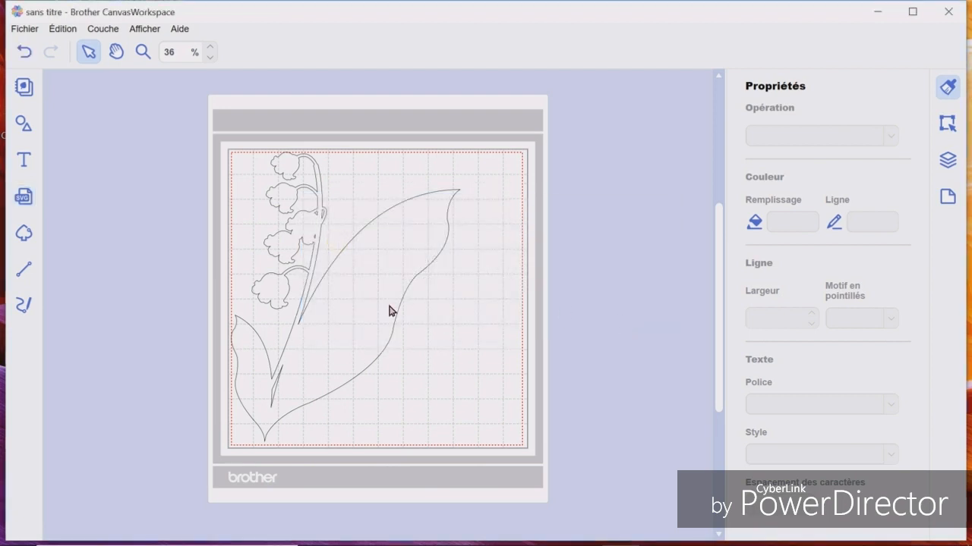
Shrink the imported lily-of-the-valley sprig to a small motif and move it near the mat's upper-left corner.
click(354, 311)
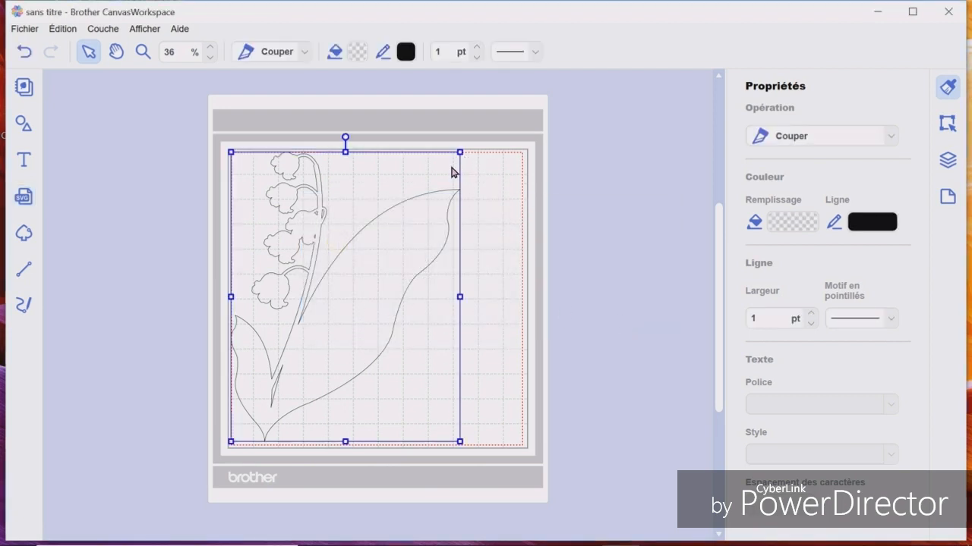
drag(457, 158, 314, 311)
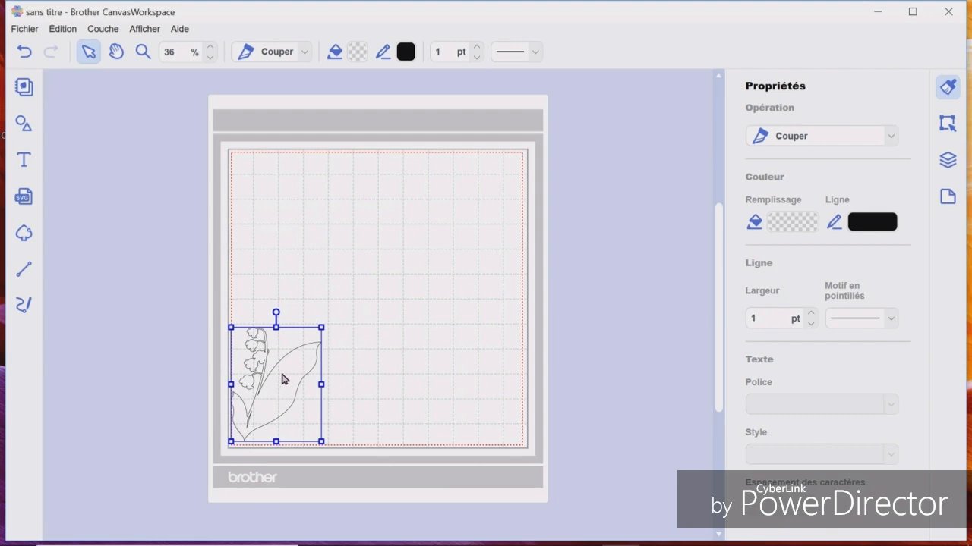
drag(283, 376, 288, 238)
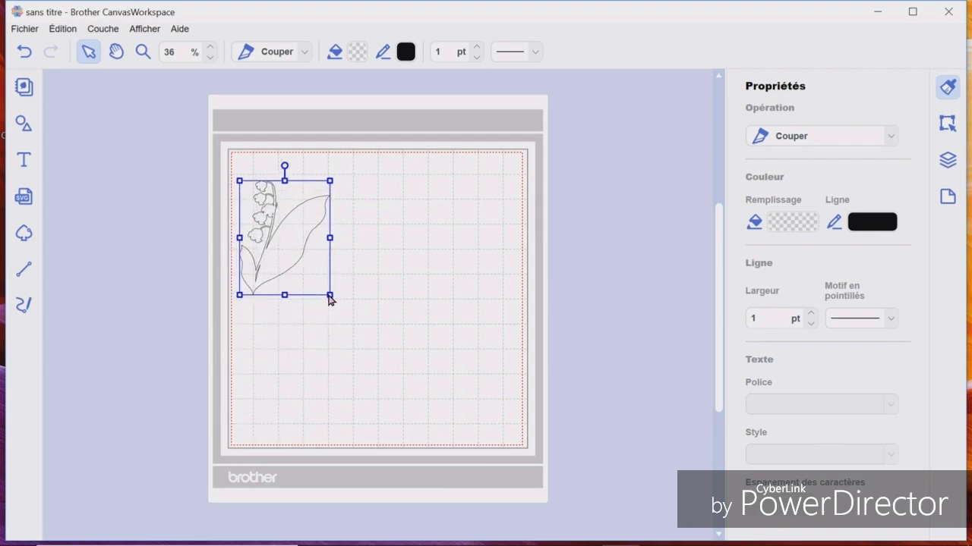
drag(334, 296, 317, 280)
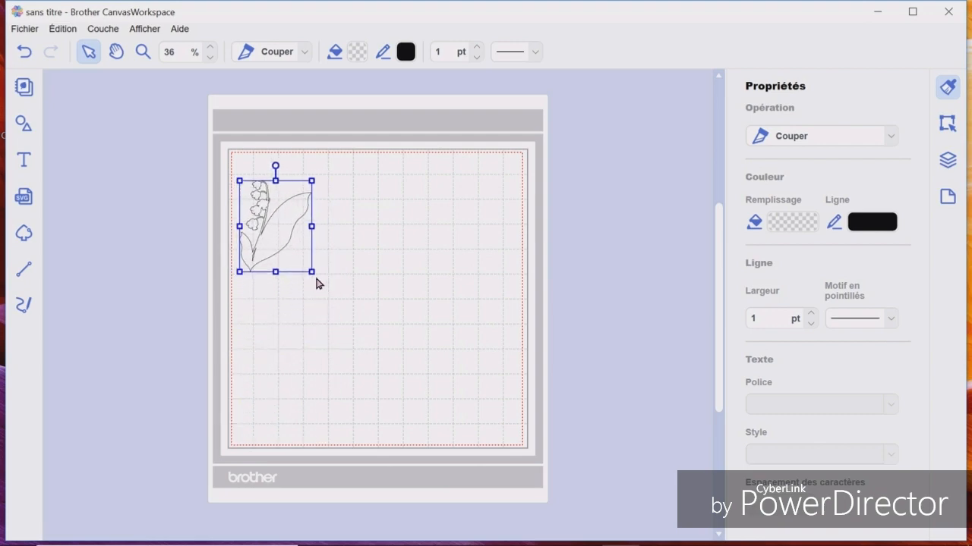
click(354, 290)
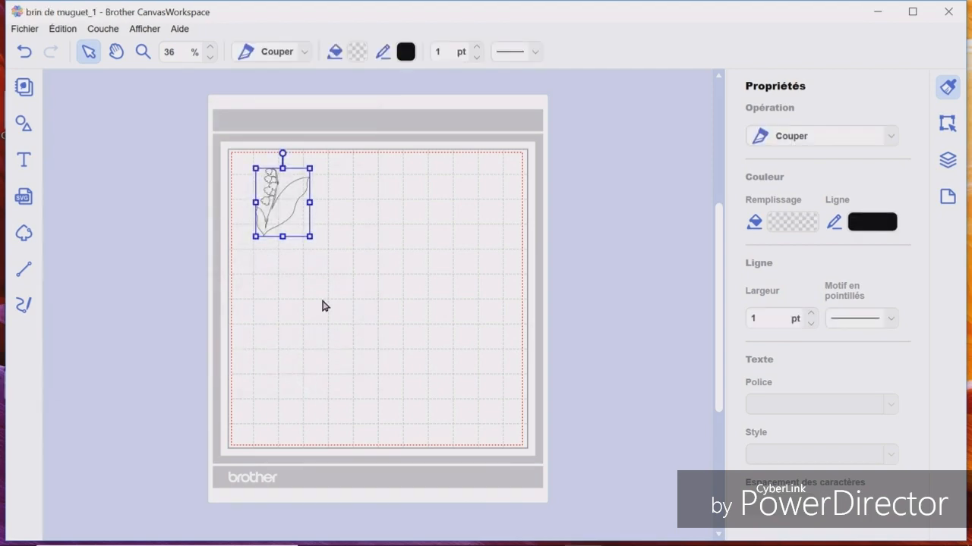
Try the Tracer operation on the sprig and set it back to Couper.
click(303, 226)
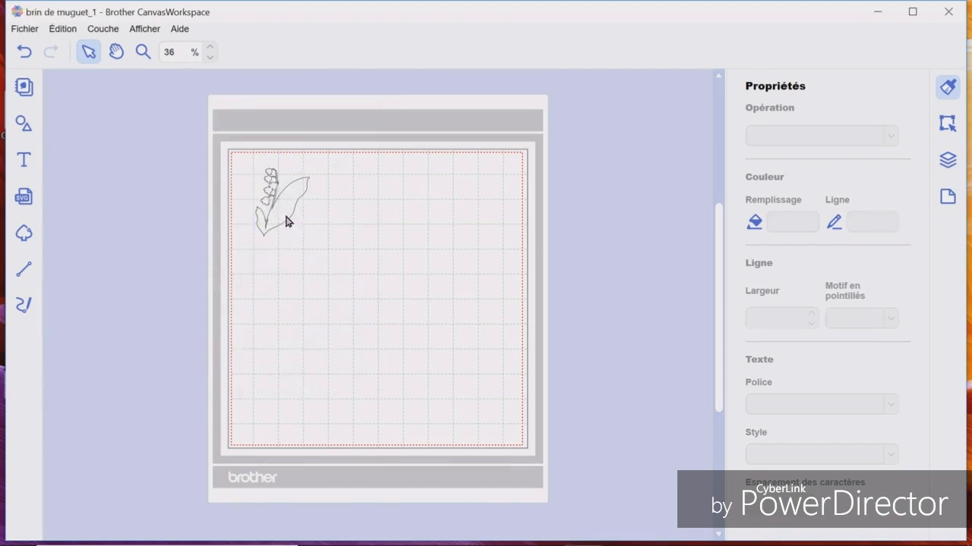
click(284, 211)
click(889, 137)
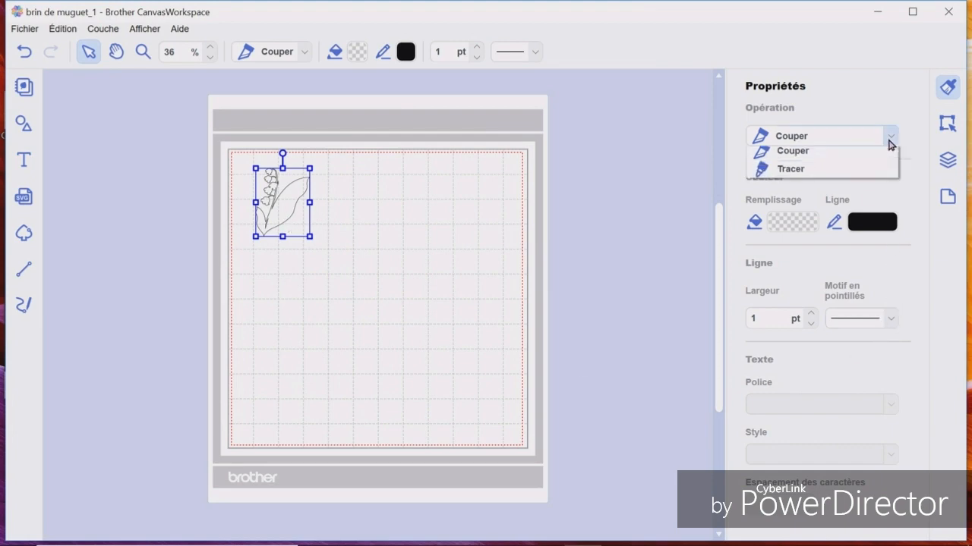
click(802, 173)
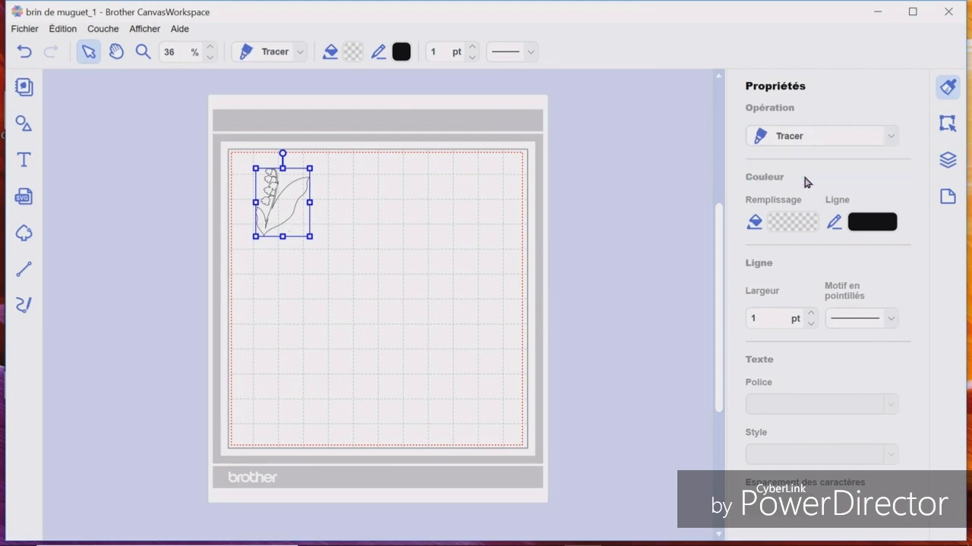
click(889, 136)
click(876, 158)
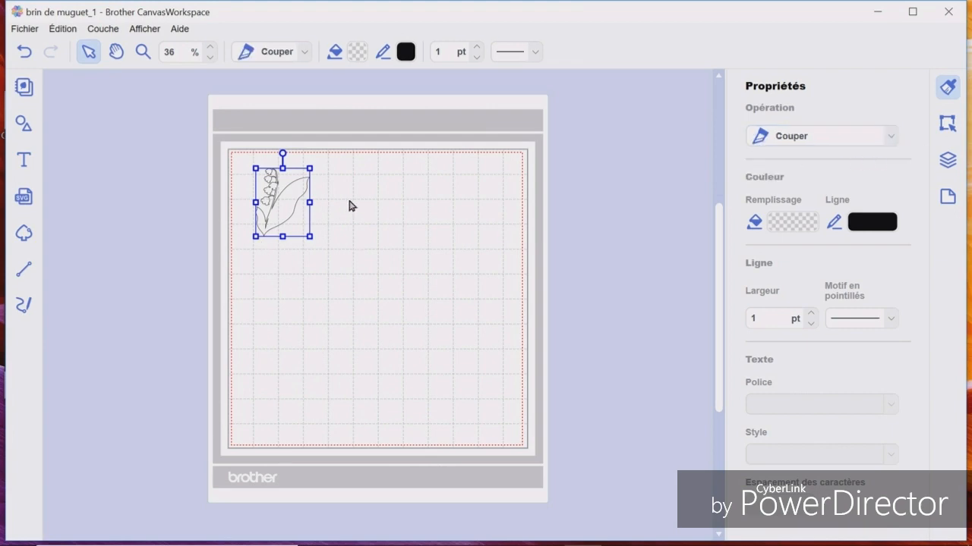
Duplicate the lily-of-the-valley sprig on the mat and deselect the copy.
click(319, 210)
click(284, 213)
right_click(284, 212)
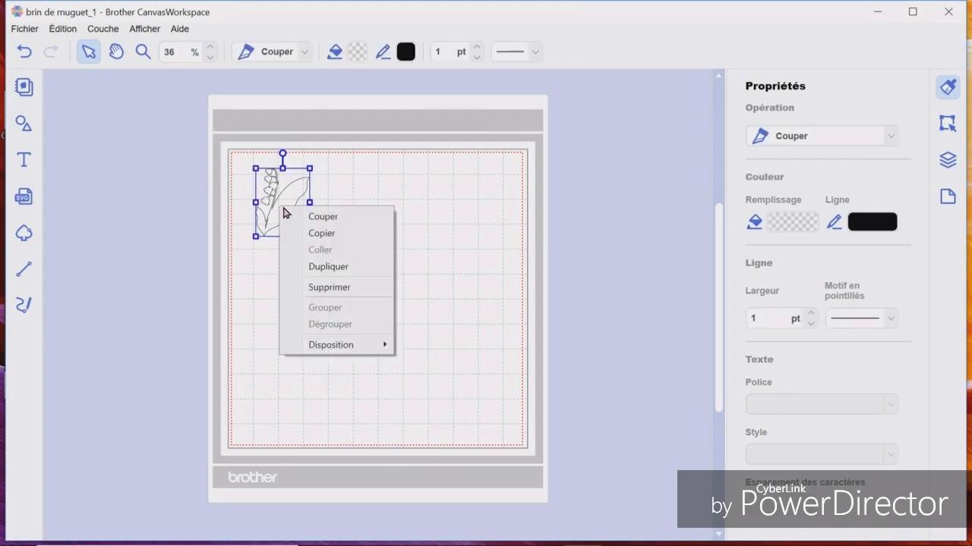
click(336, 269)
click(377, 195)
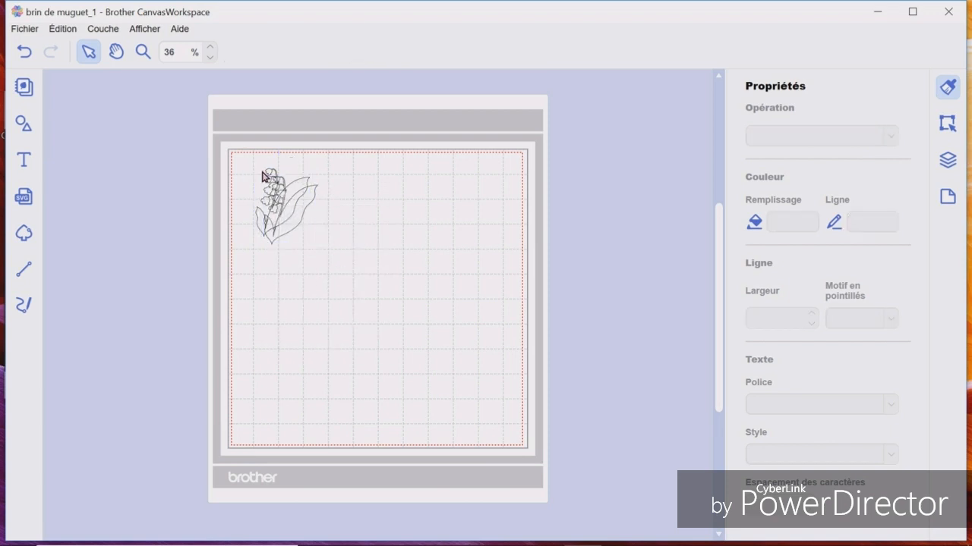
Set the operation of the duplicated lily-of-the-valley sprig to Tracer and deselect it.
drag(258, 168, 310, 229)
click(377, 226)
click(302, 217)
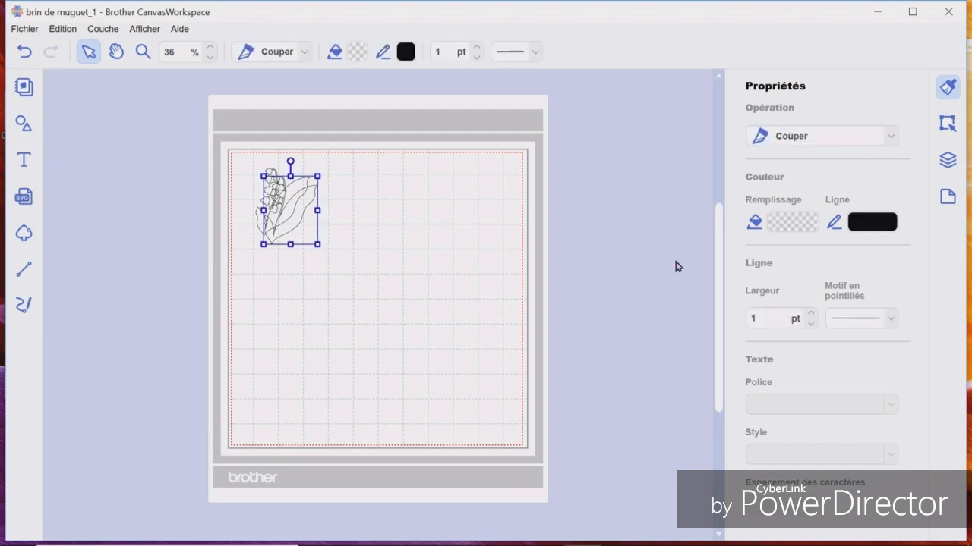
click(888, 136)
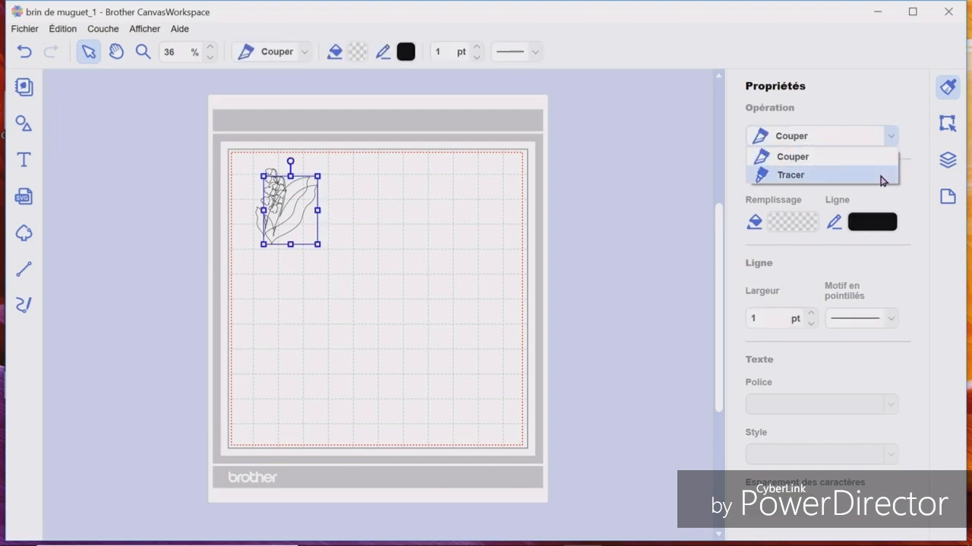
click(882, 178)
click(416, 231)
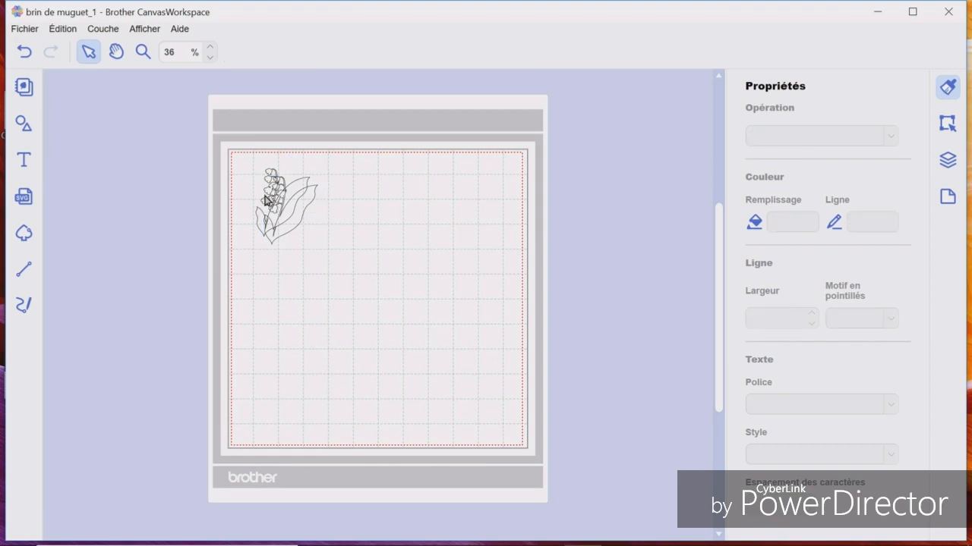
Select both lily-of-the-valley sprigs and align their centres horizontally and vertically so they overlap exactly.
click(253, 176)
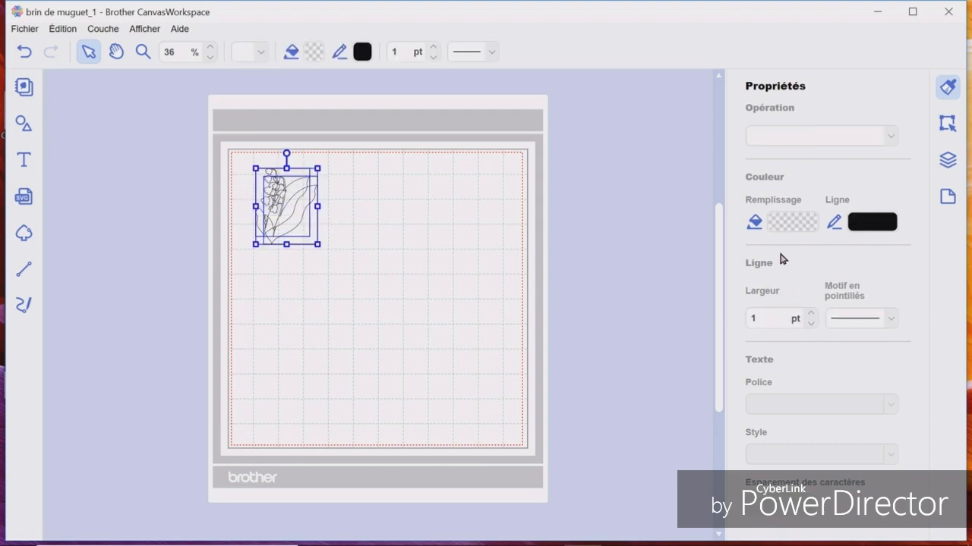
click(952, 130)
scroll(769, 288, down, 1)
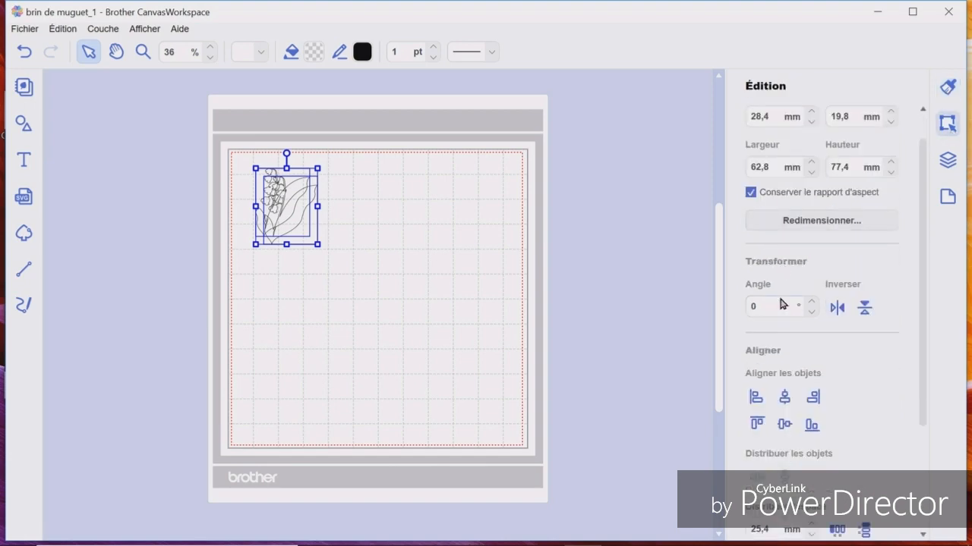
click(785, 399)
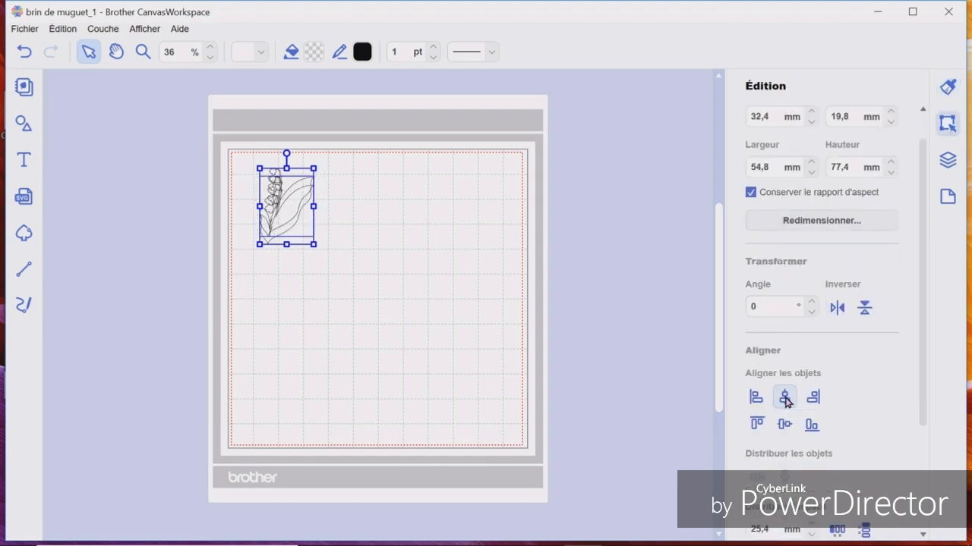
click(785, 425)
click(471, 277)
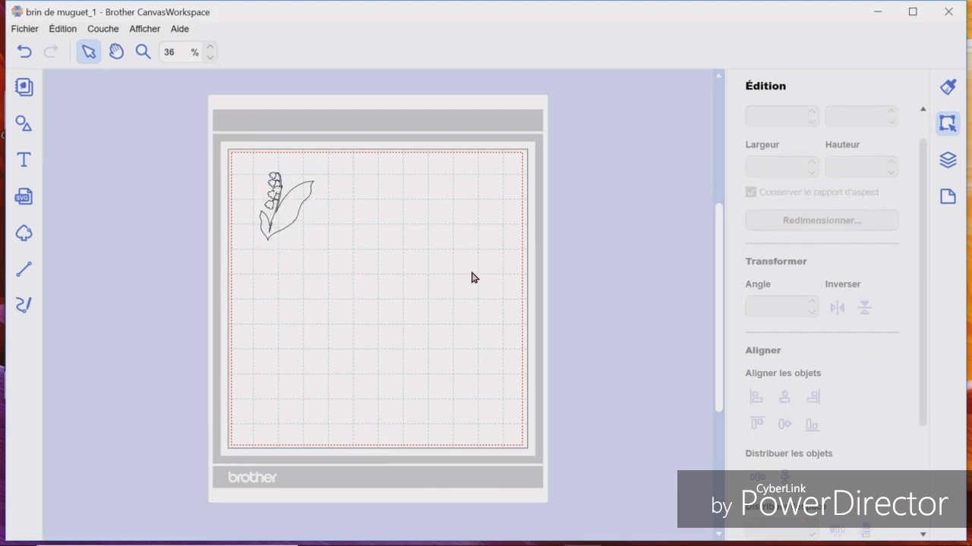
Group the two superimposed lily-of-the-valley sprigs and deselect the group.
drag(250, 174, 293, 215)
right_click(290, 211)
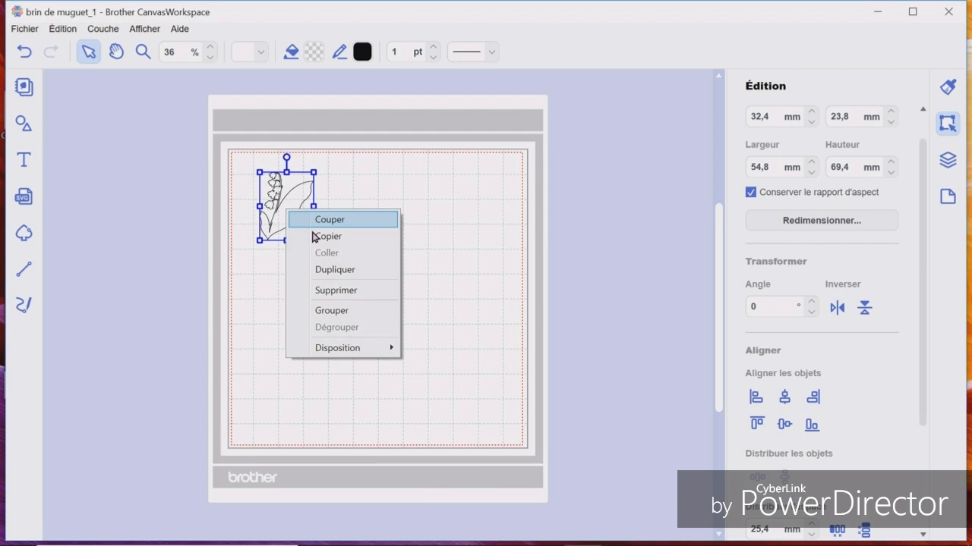
click(332, 310)
click(425, 248)
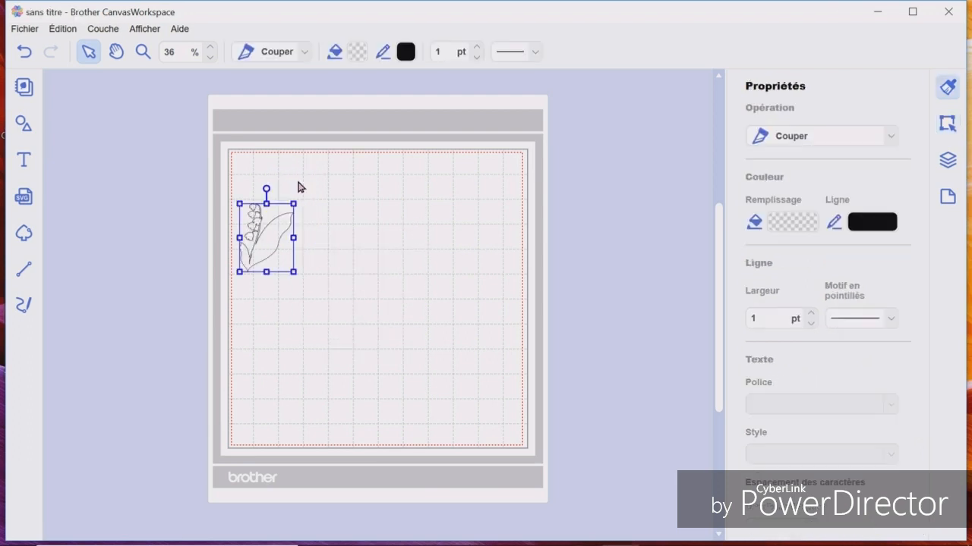
Reposition the single sprig near the mat's upper-left corner and save the project as brin de muguet_1 in the scrap folder.
click(341, 203)
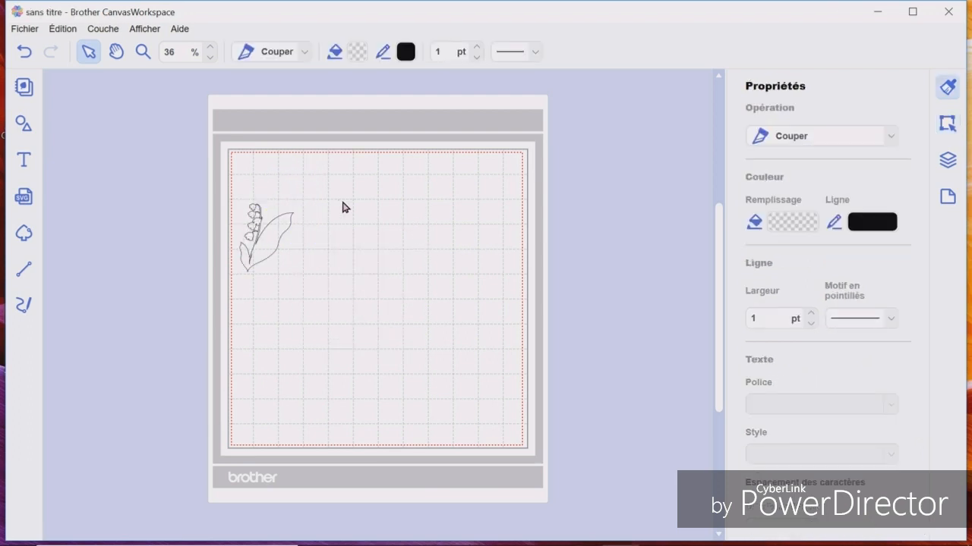
click(287, 218)
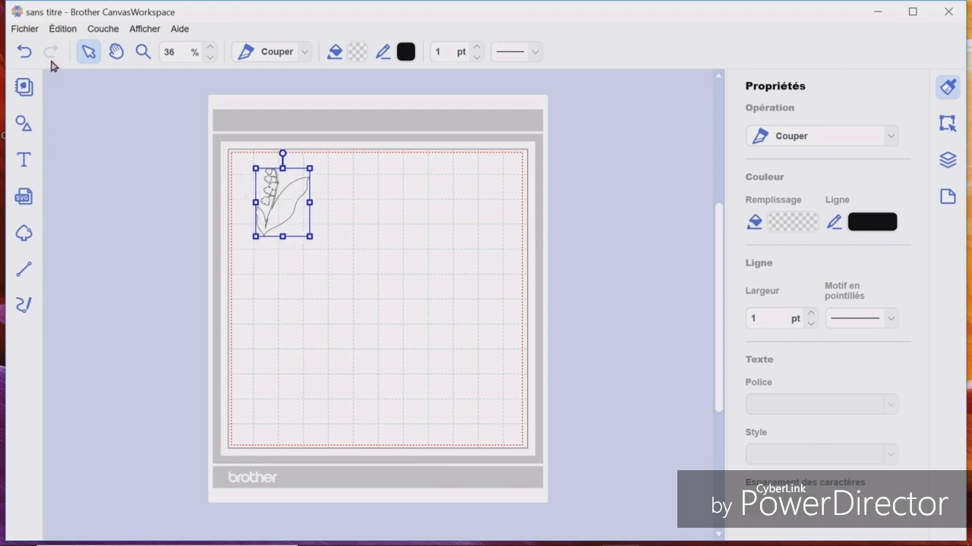
click(26, 30)
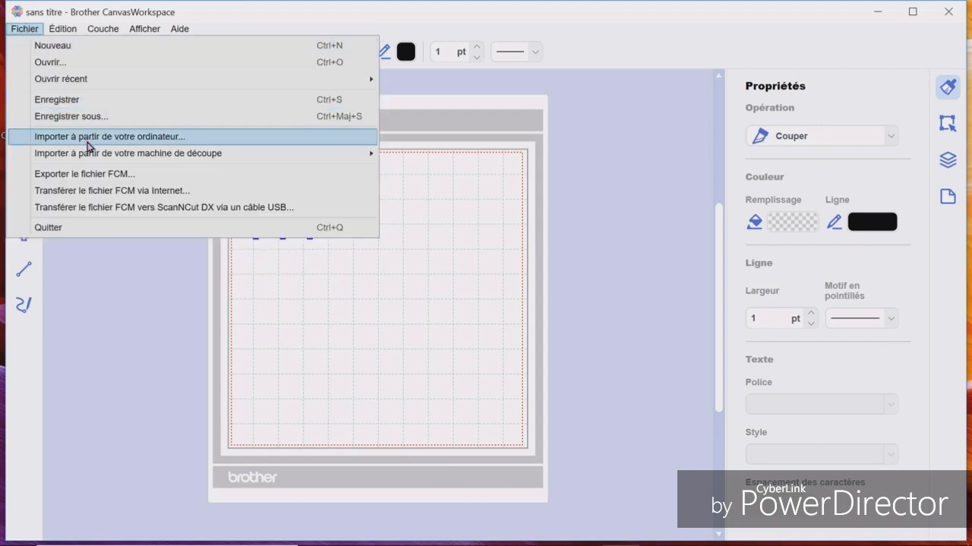
click(91, 118)
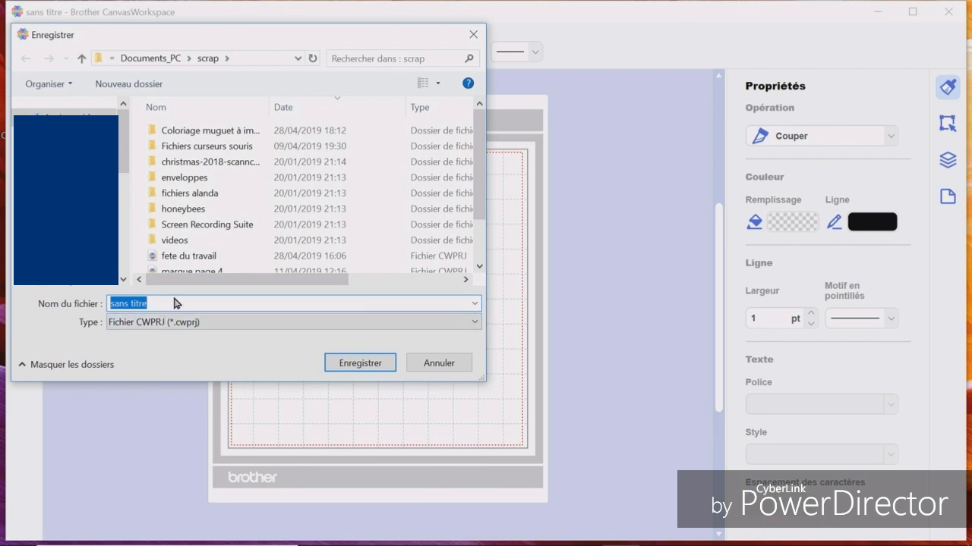
text(br)
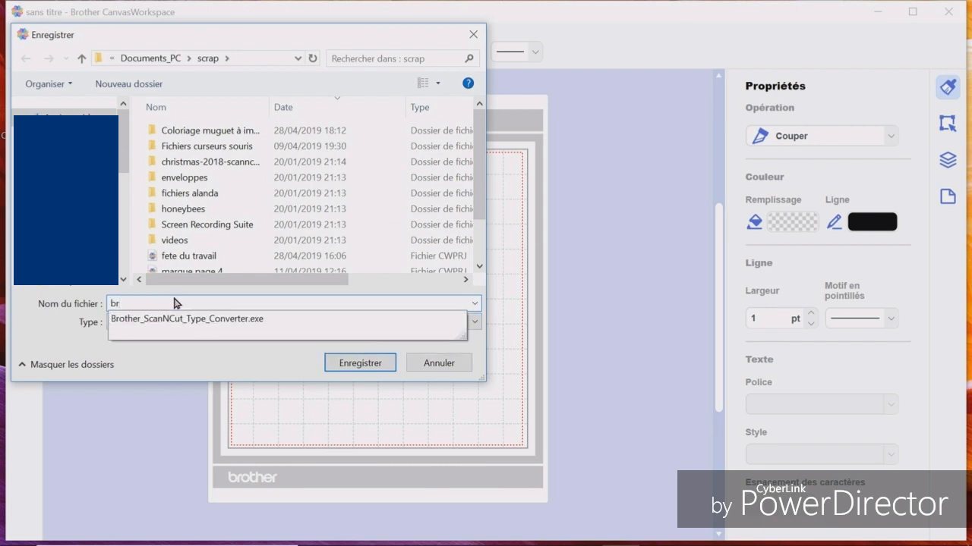
text(in de muguet)
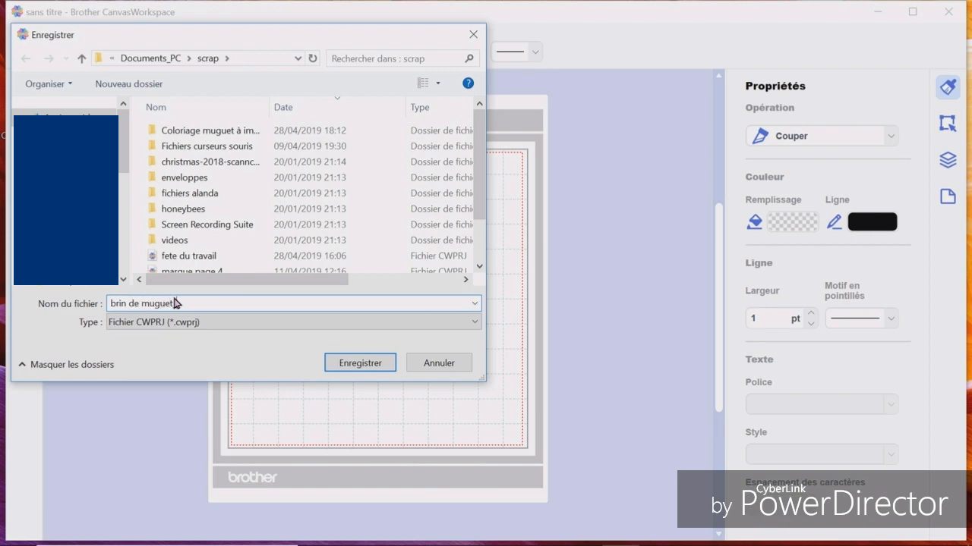
text(_1)
click(366, 364)
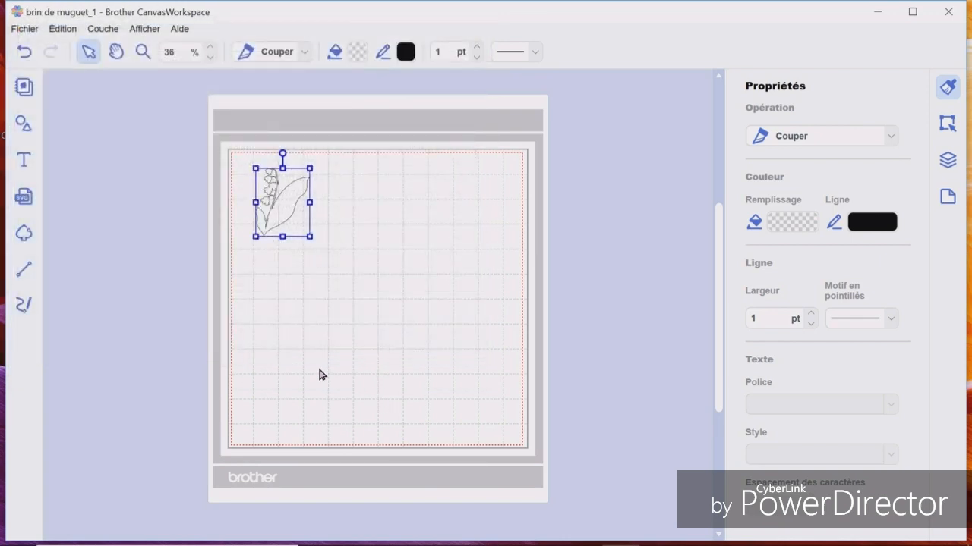
Export the design as an FCM file named brin de muguet_1 in the scrap folder.
click(29, 29)
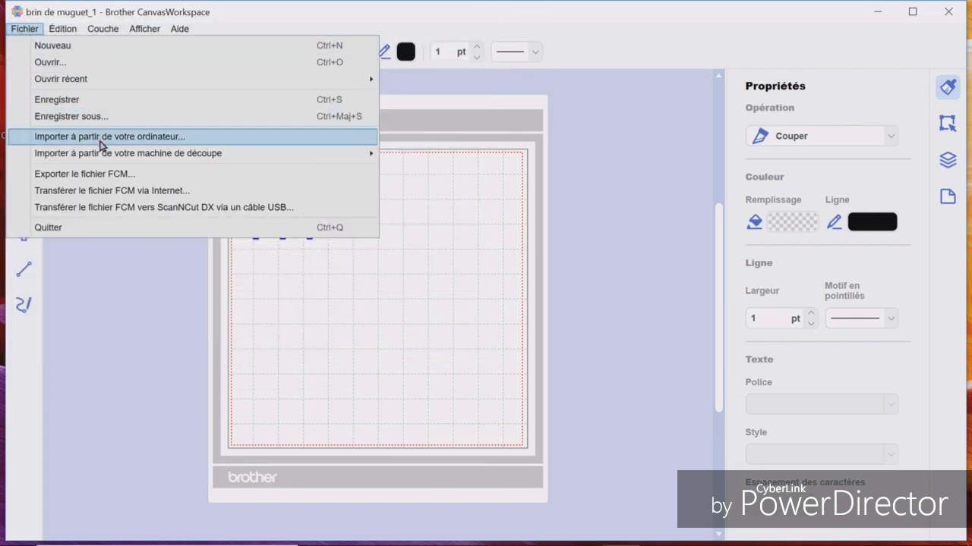
mouse_move(106, 157)
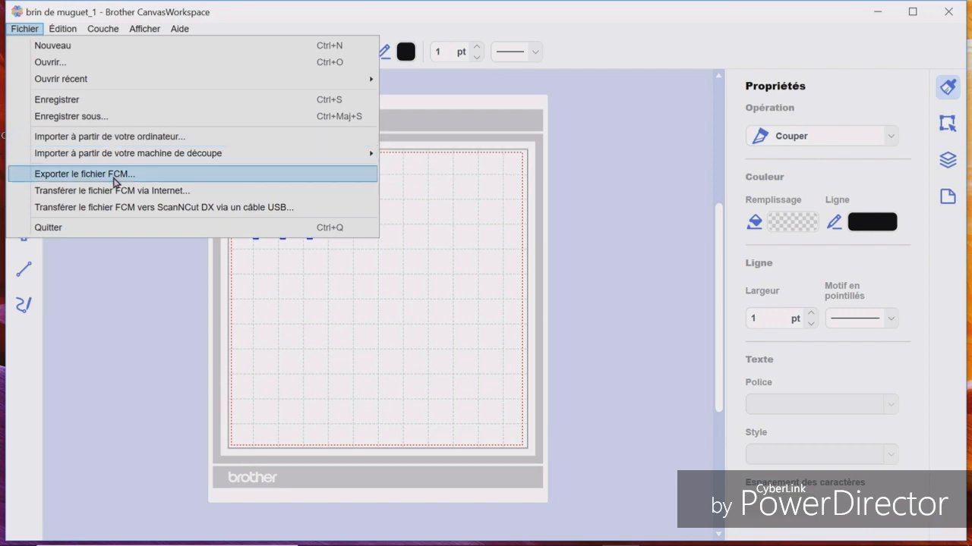
click(116, 174)
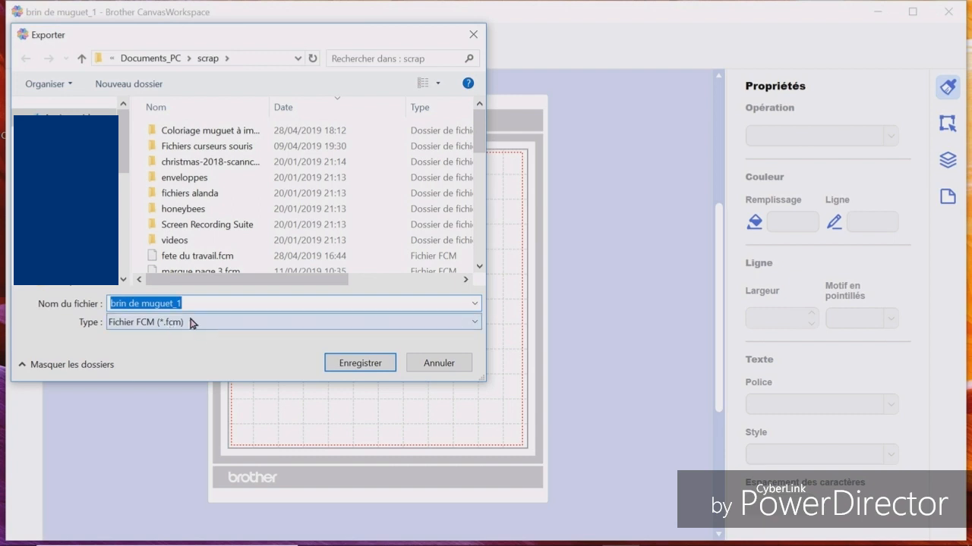
click(371, 364)
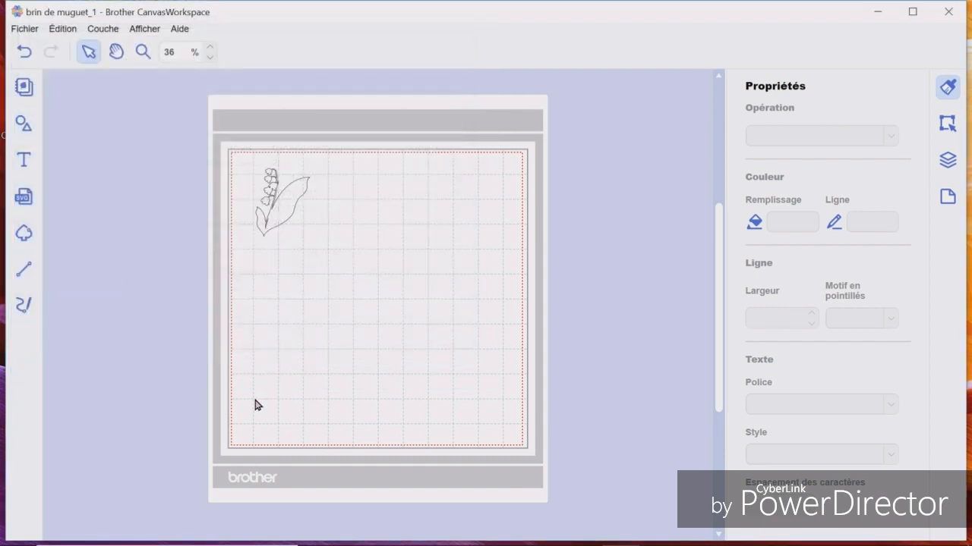
Transfer the FCM cutting file to the registered machine via the Internet and acknowledge the transfer.
click(25, 30)
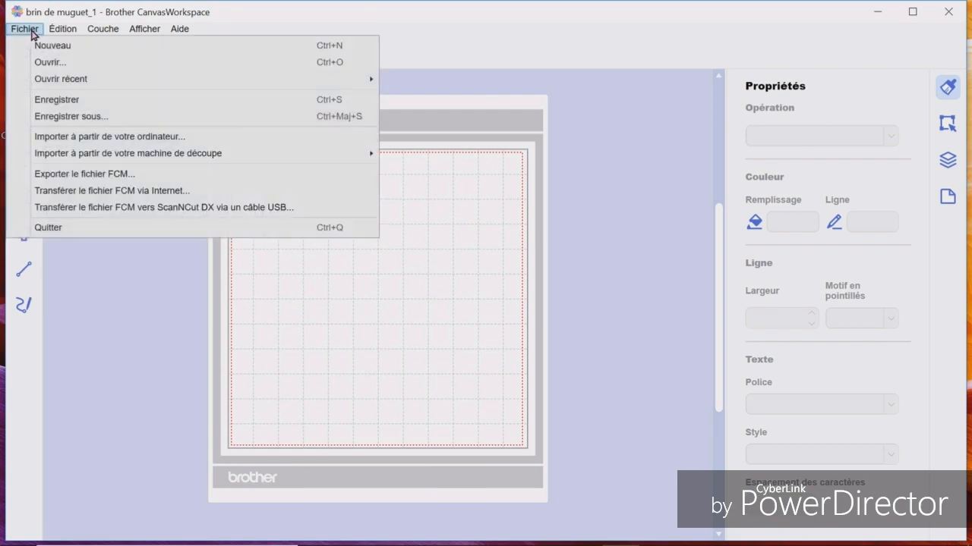
click(100, 201)
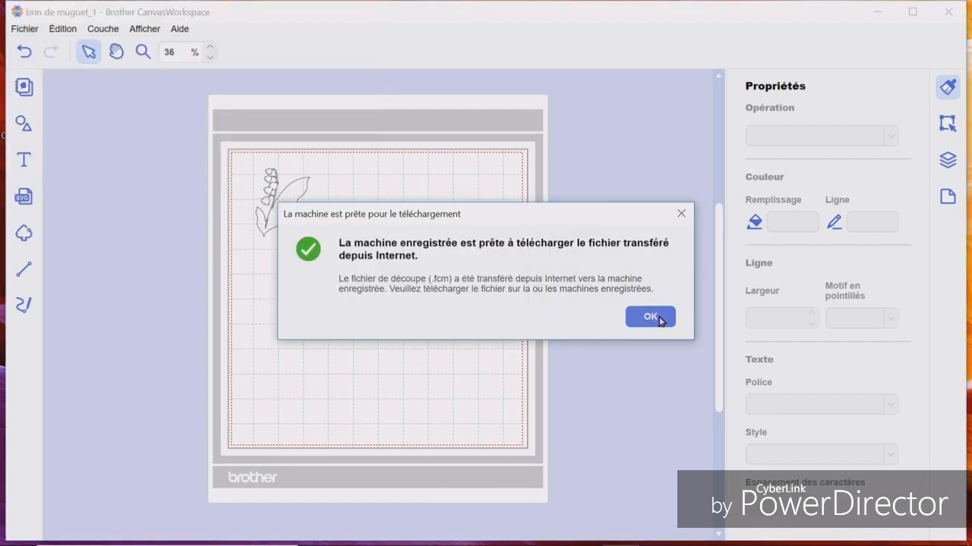
click(651, 317)
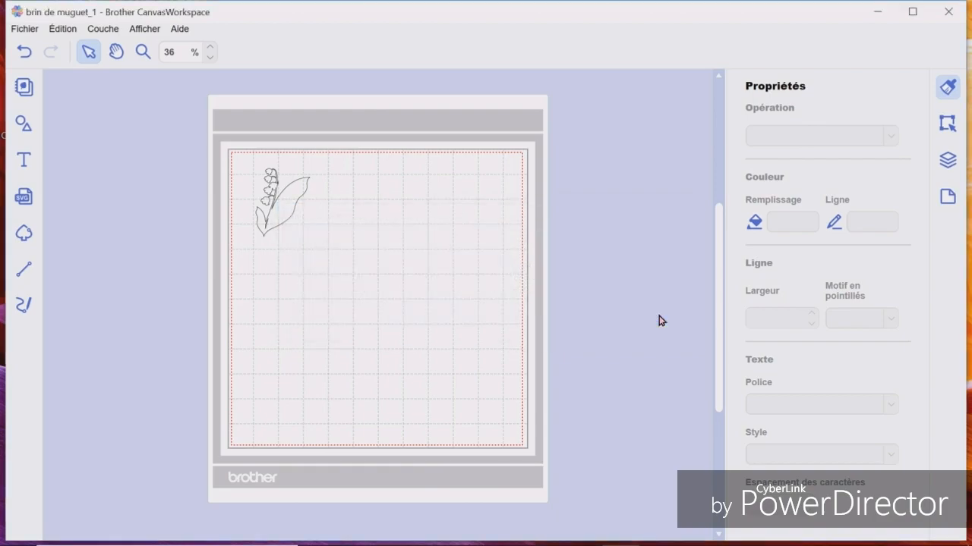